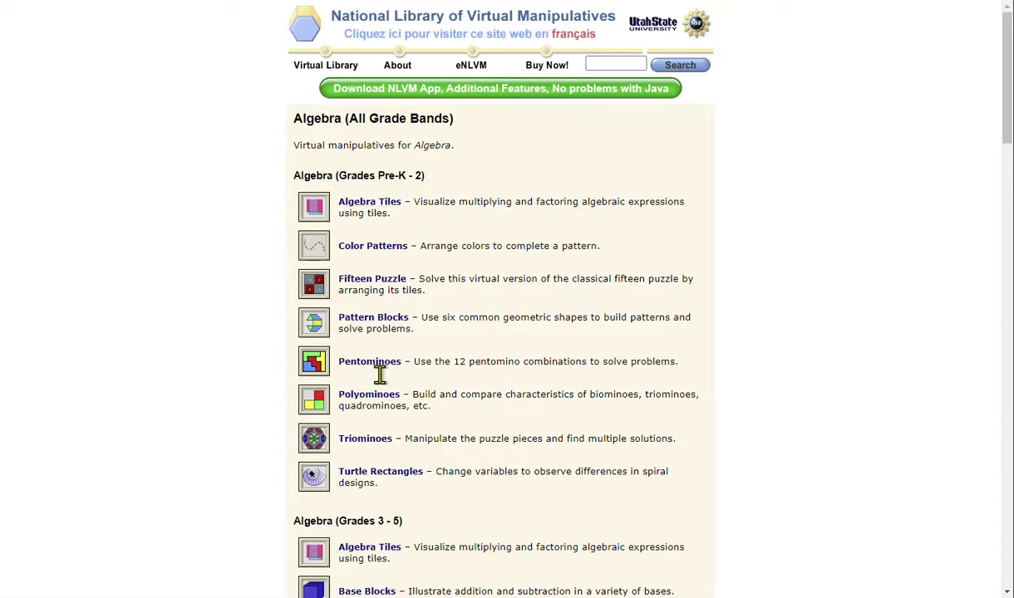
Open the Base Blocks manipulative from the Algebra (Grades 3 - 5) list to check whether it loads, and minimize its window.
scroll(373, 373, "down", 3)
scroll(364, 455, "down", 3)
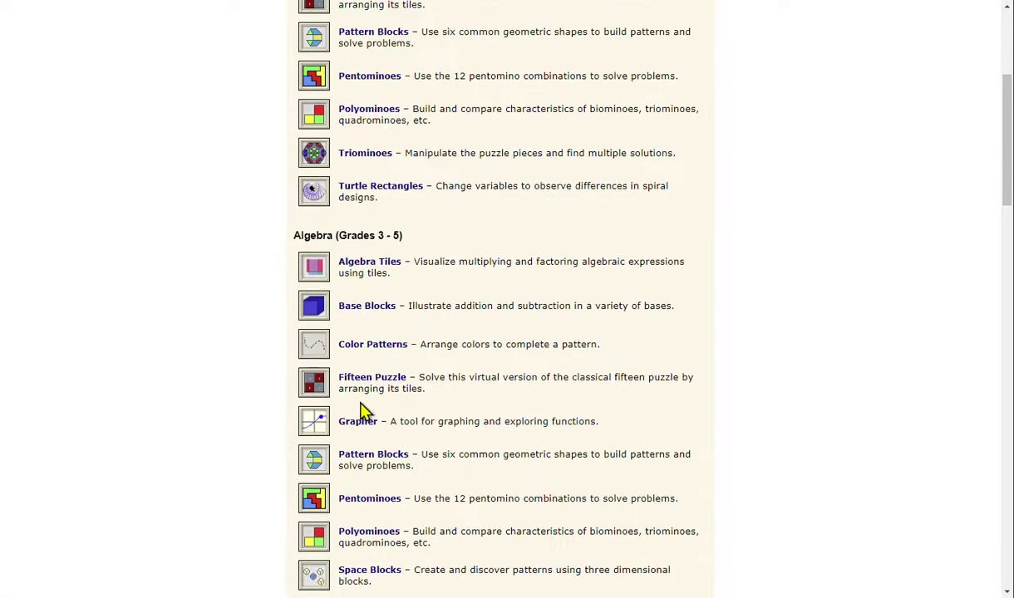
left_click(367, 306)
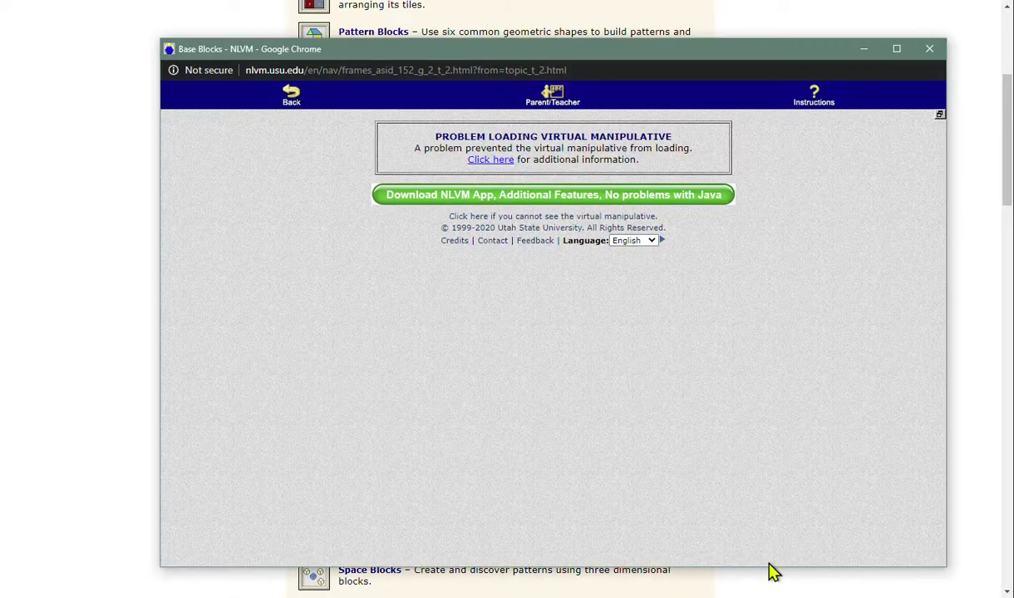
left_click_drag(702, 60, 676, 45)
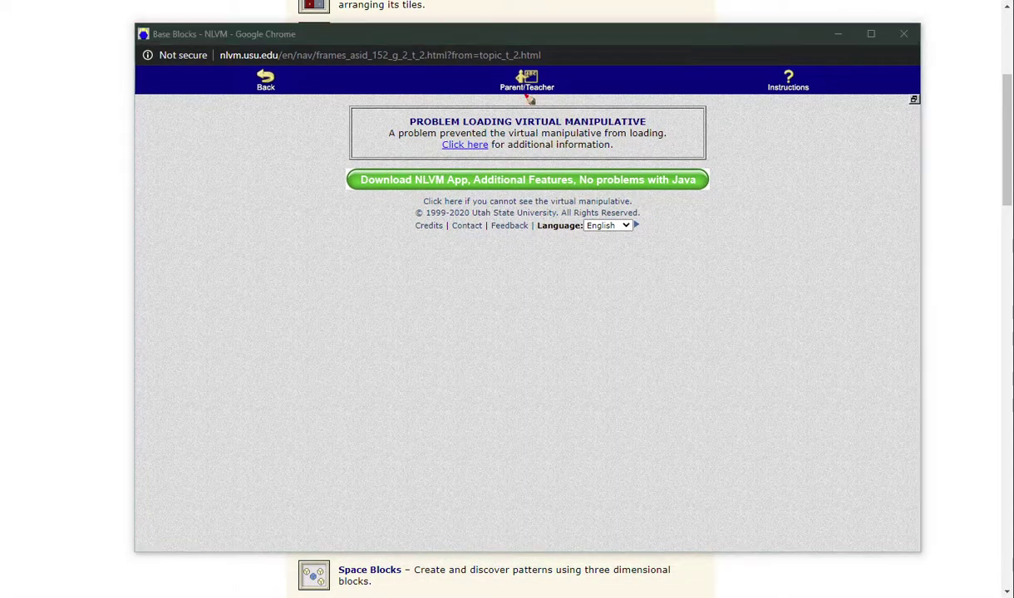
mouse_move(507, 91)
left_mouse_down()
mouse_move(341, 223)
mouse_move(735, 247)
mouse_move(508, 84)
mouse_move(432, 86)
left_mouse_up()
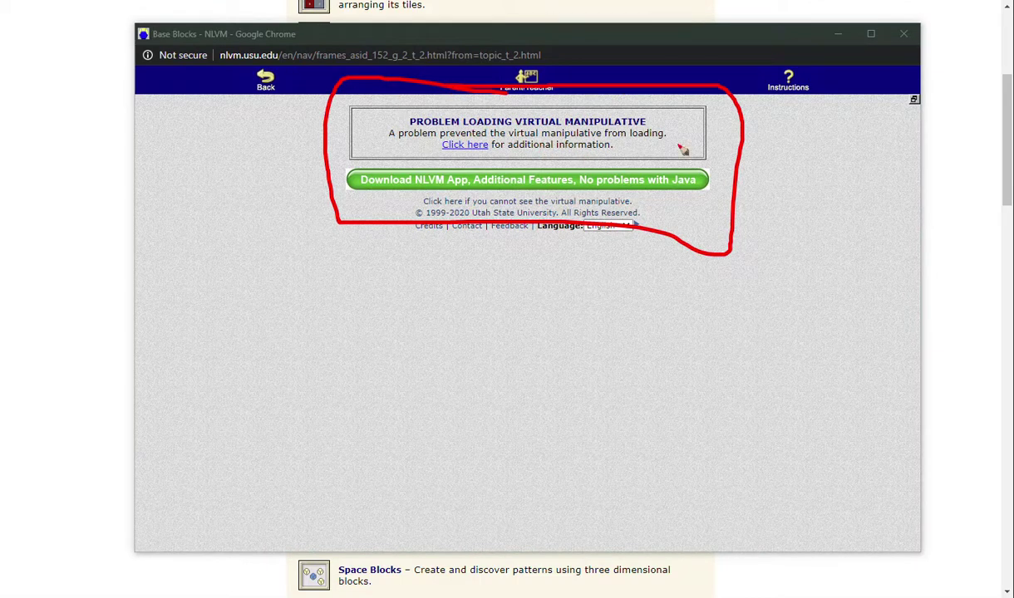
left_click(838, 34)
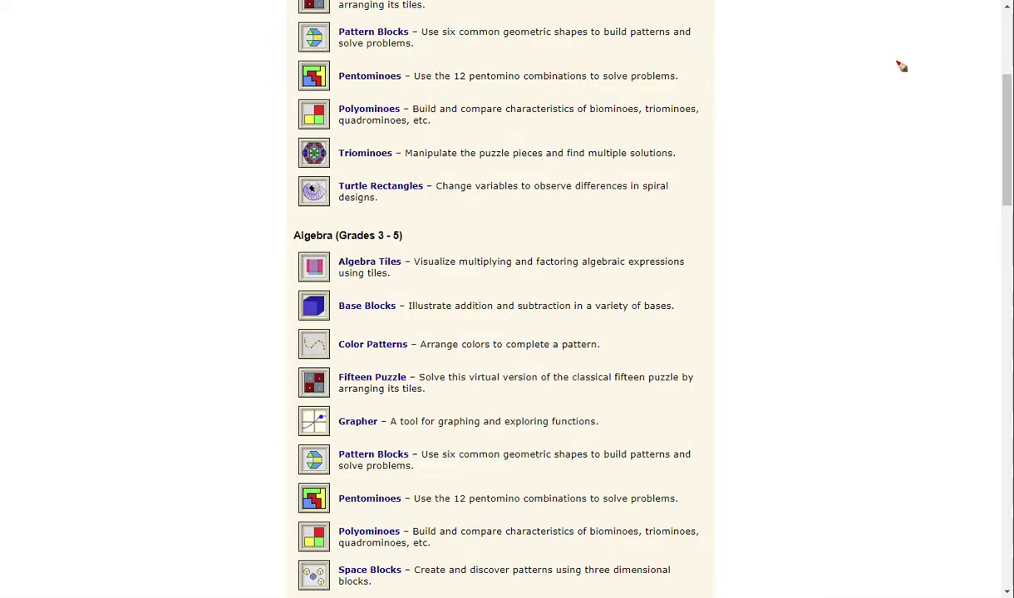
left_click_drag(898, 63, 931, 2)
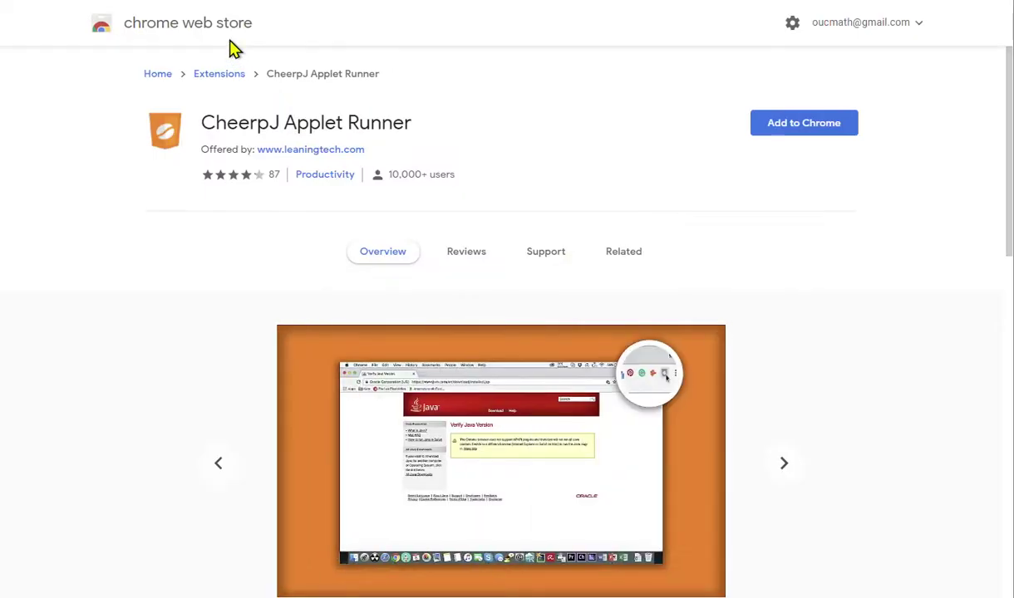
mouse_move(191, 2)
left_mouse_down()
mouse_move(80, 13)
mouse_move(260, 53)
mouse_move(249, 23)
left_mouse_up()
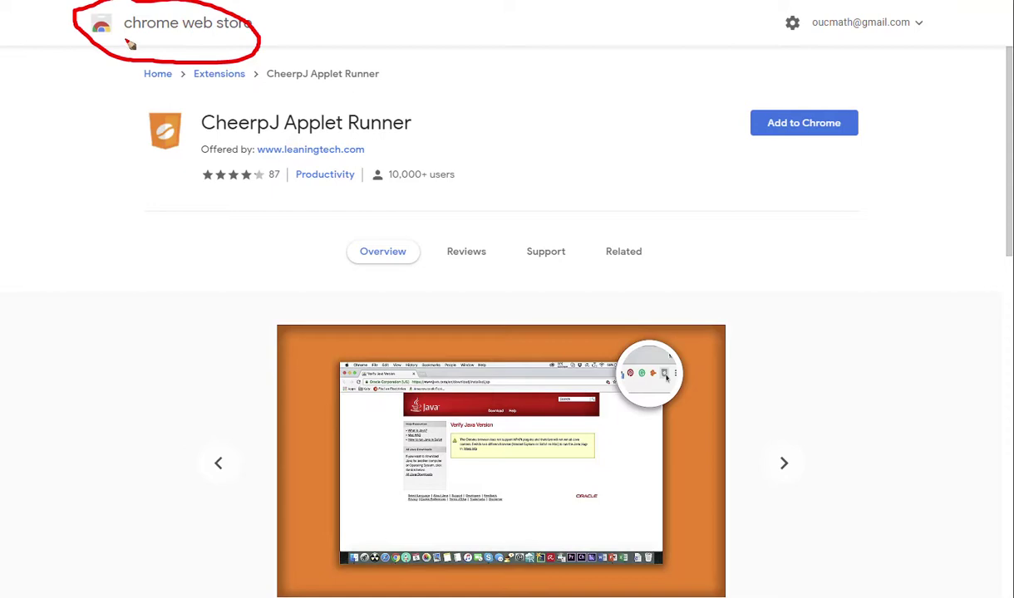
left_click_drag(126, 39, 258, 36)
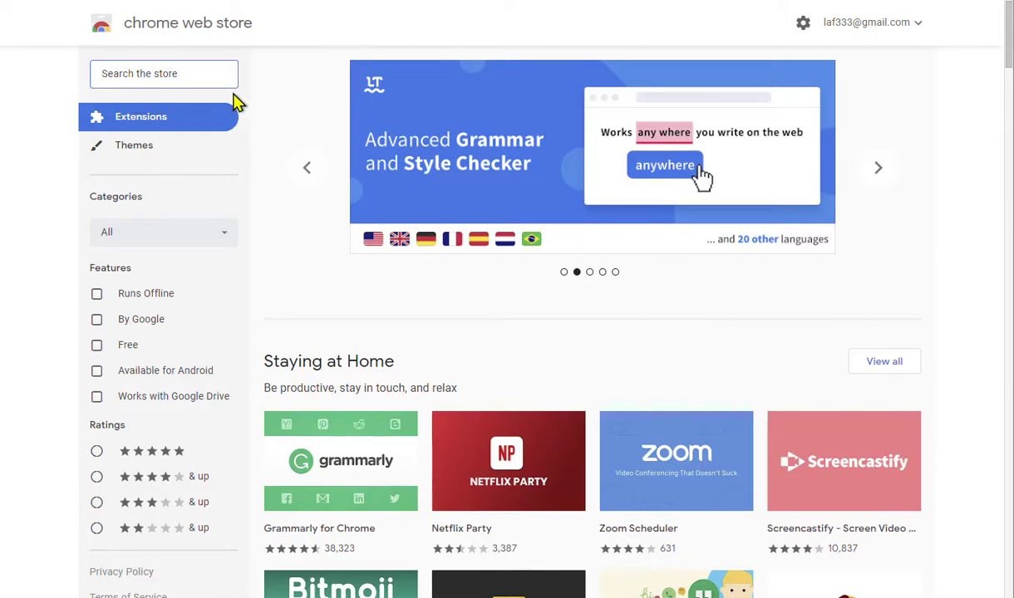
mouse_move(154, 2)
left_mouse_down()
mouse_move(62, 55)
mouse_move(283, 17)
mouse_move(184, 1)
left_mouse_up()
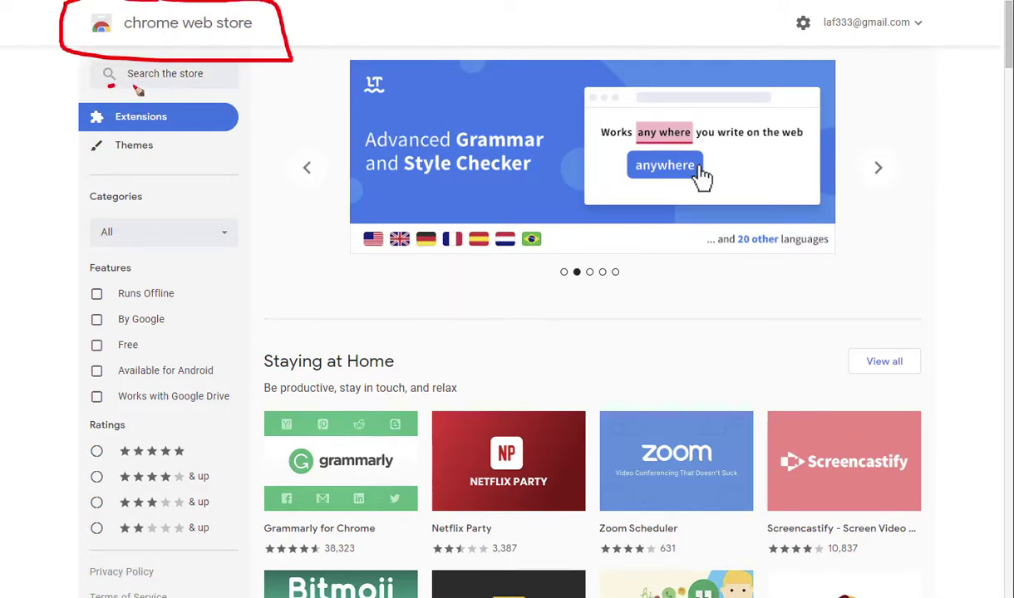
left_click_drag(133, 87, 225, 93)
key("e")
Search the Chrome Web Store for "cheerpj" using the suggested term "cheerpj applet".
left_click(166, 74)
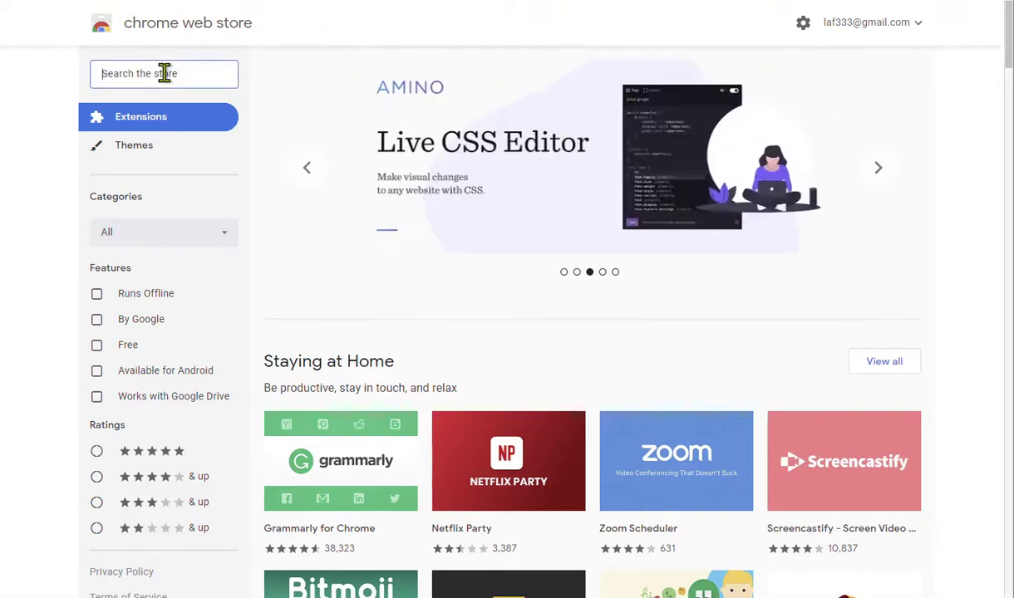
type("cheerpj")
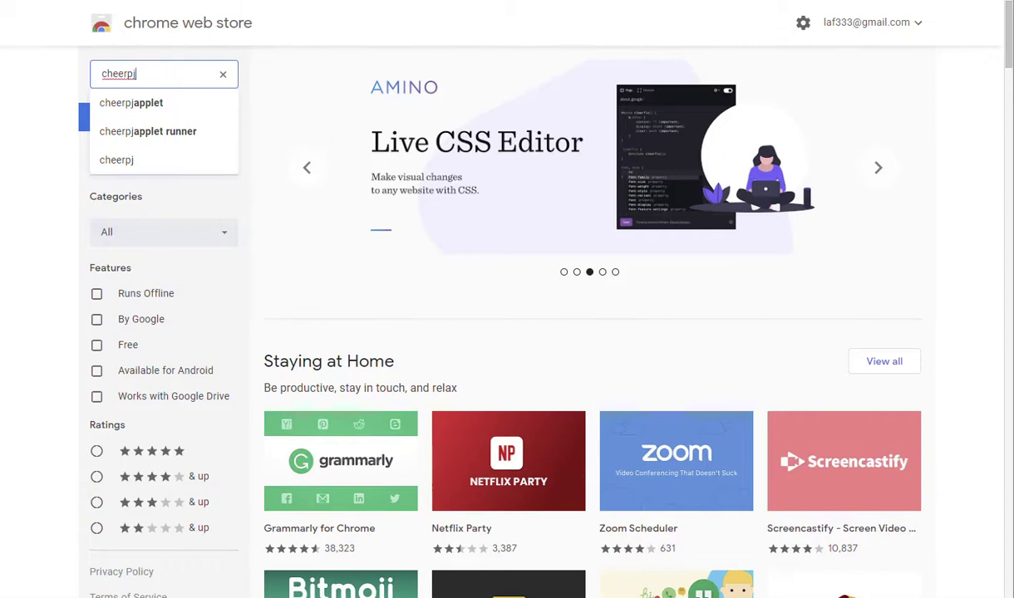
left_click(127, 108)
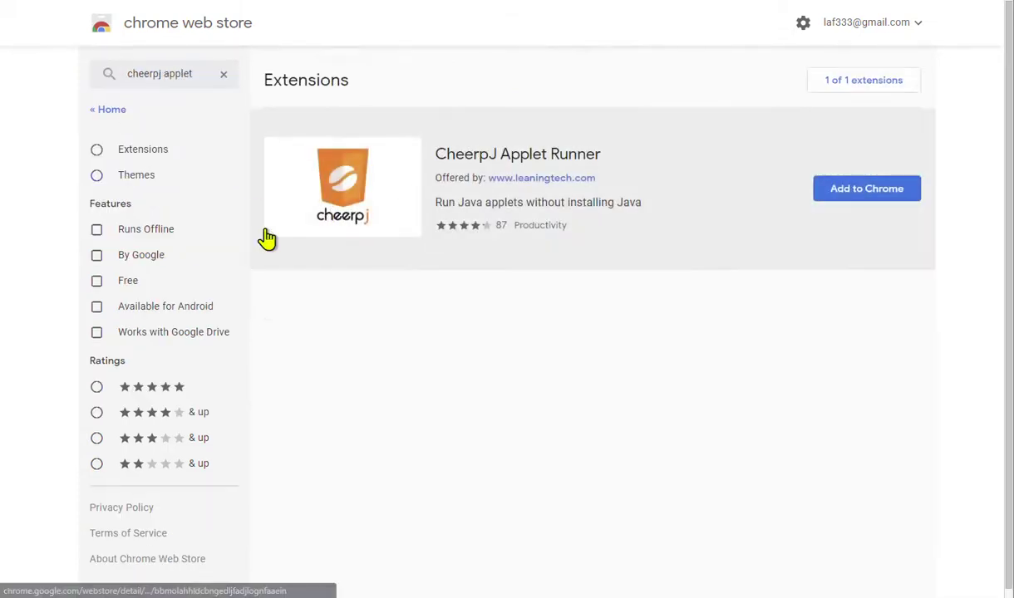
Add the CheerpJ Applet Runner extension to Chrome and confirm its installation.
mouse_move(427, 118)
left_mouse_down()
mouse_move(301, 127)
mouse_move(728, 262)
mouse_move(624, 99)
mouse_move(399, 98)
left_mouse_up()
mouse_move(896, 153)
left_mouse_down()
mouse_move(792, 206)
mouse_move(903, 160)
left_mouse_up()
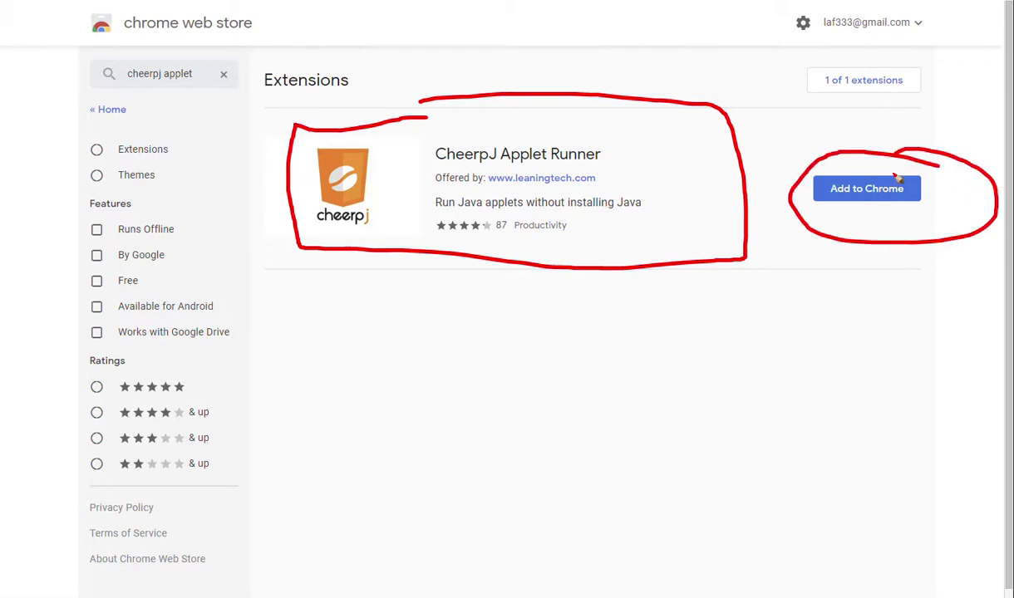
key("Escape")
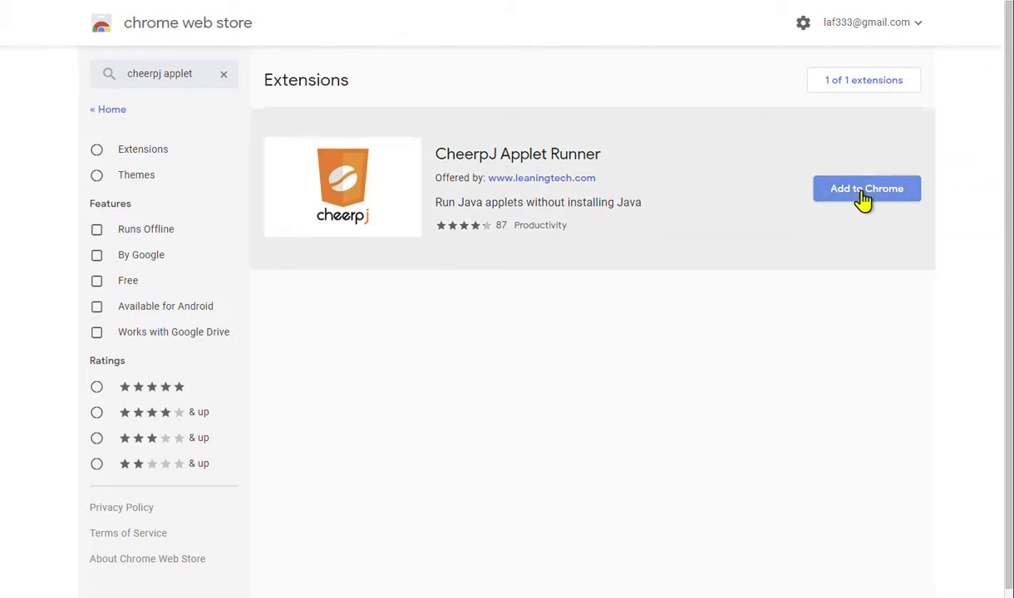
left_click(864, 191)
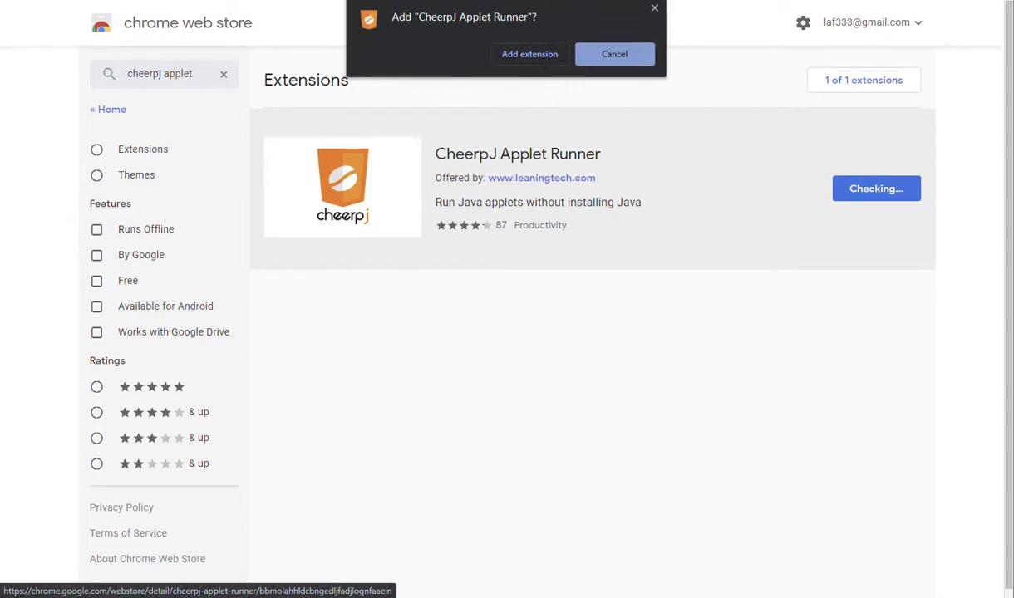
left_click(530, 55)
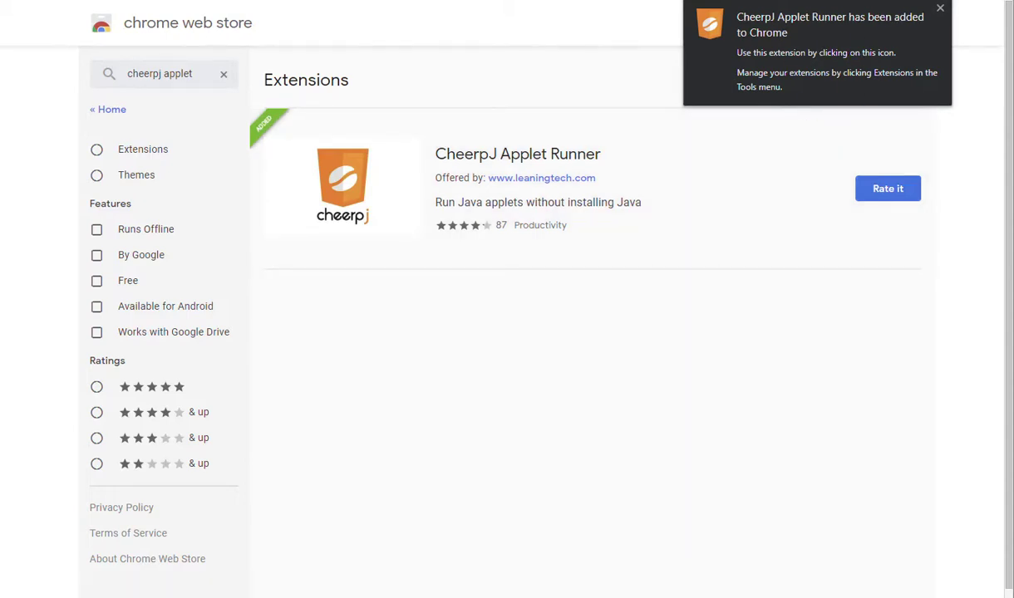
left_click_drag(912, 0, 968, 74)
key("ctrl+shift+3")
key("ctrl+shift+7")
key("ctrl+shift+2")
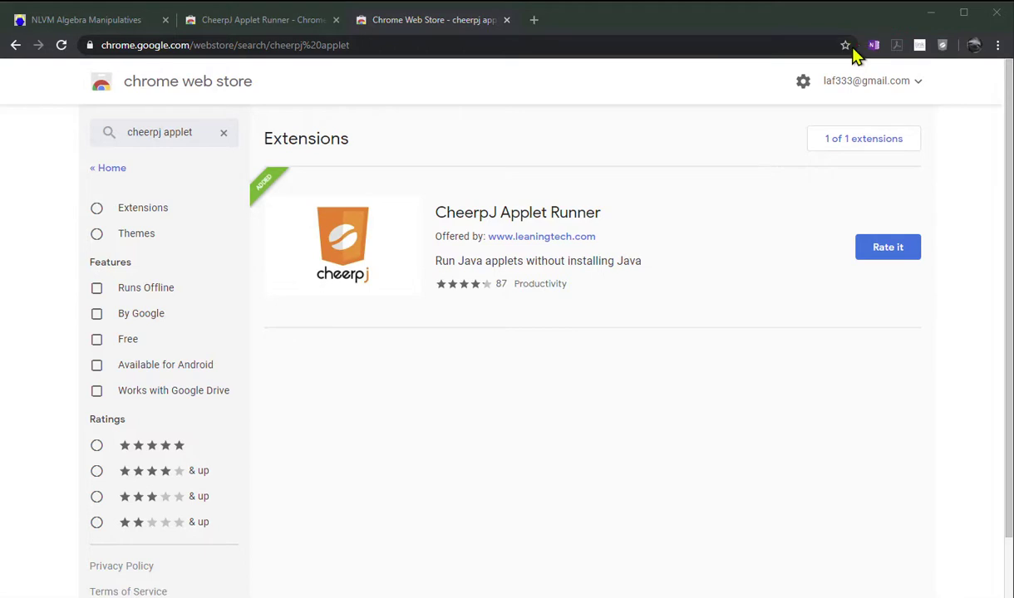
mouse_move(855, 47)
left_mouse_down()
mouse_move(517, 58)
mouse_move(814, 60)
mouse_move(850, 72)
left_mouse_up()
Return to the open NLVM Algebra Manipulatives page.
left_click(90, 20)
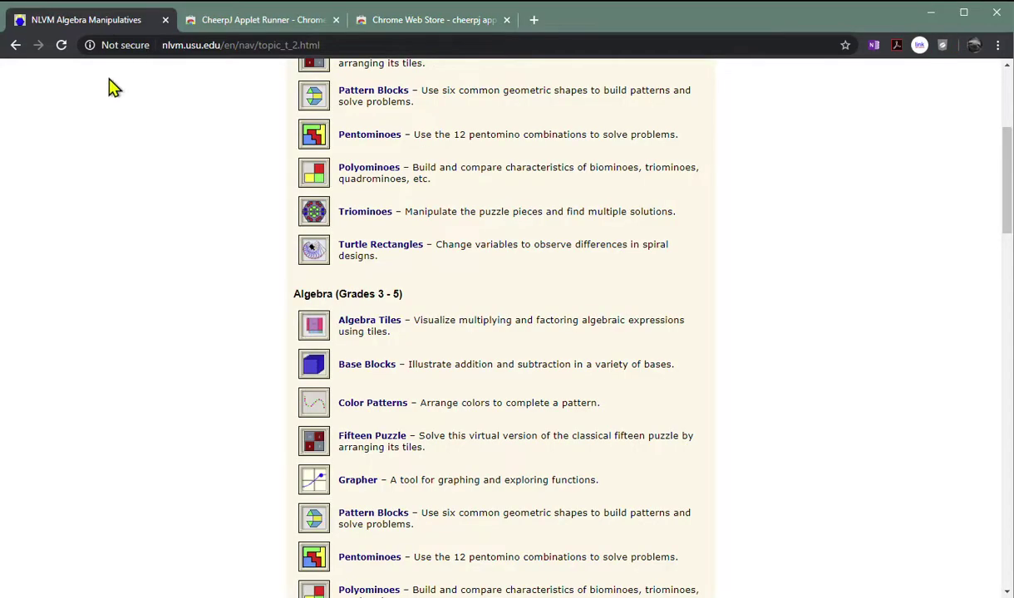
scroll(424, 233, "up", 4)
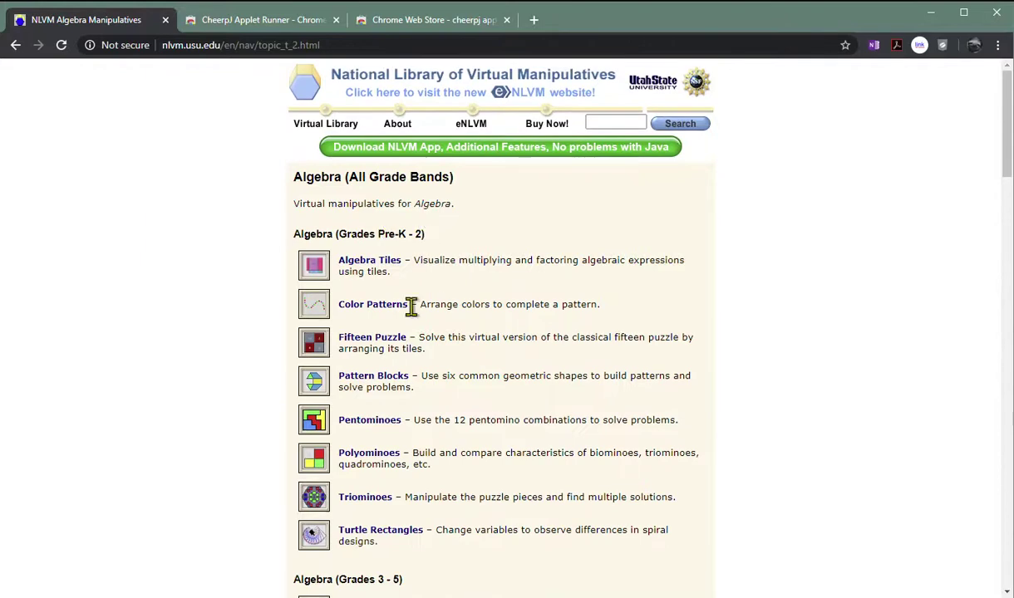
mouse_move(179, 25)
left_mouse_down()
mouse_move(260, 79)
mouse_move(166, 22)
left_mouse_up()
left_click_drag(184, 62, 188, 182)
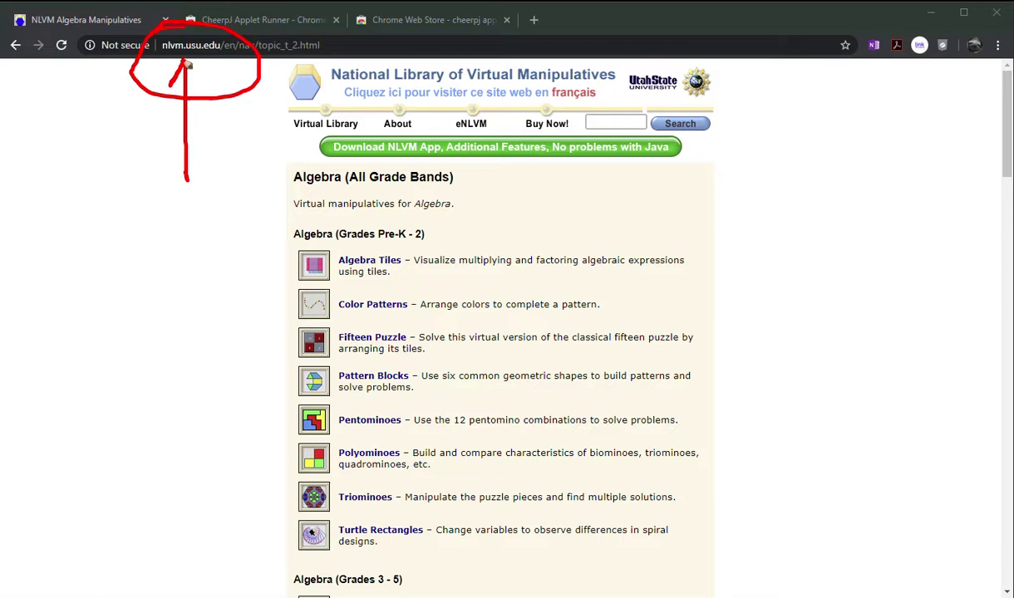
left_click_drag(186, 62, 215, 96)
mouse_move(955, 26)
left_mouse_down()
mouse_move(930, 52)
mouse_move(957, 30)
left_mouse_up()
mouse_move(948, 197)
left_mouse_down()
mouse_move(945, 77)
mouse_move(958, 87)
left_mouse_up()
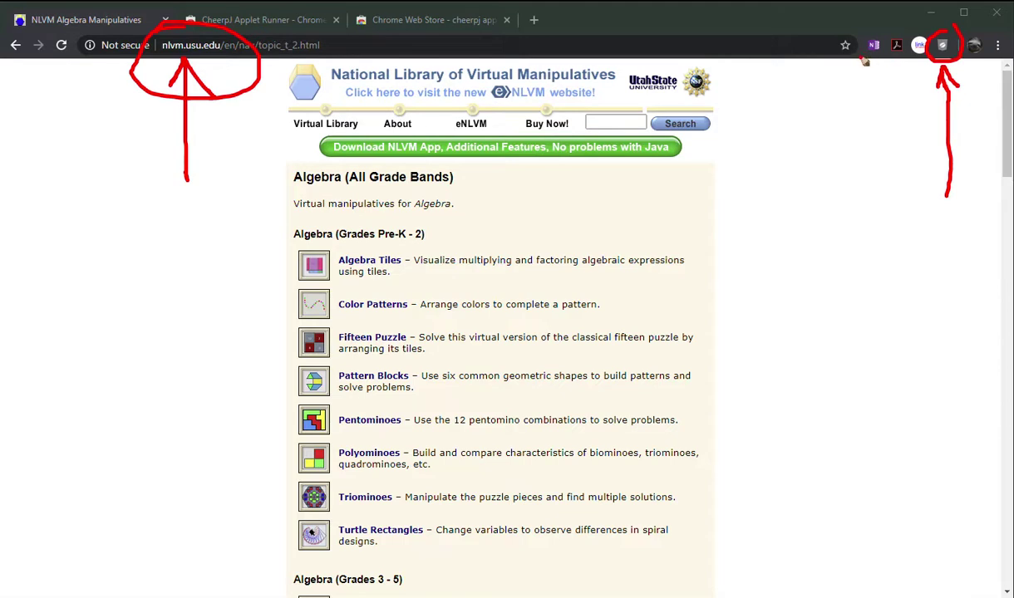
key("e")
key("Escape")
mouse_move(861, 47)
left_mouse_down()
mouse_move(764, 45)
mouse_move(852, 61)
left_mouse_up()
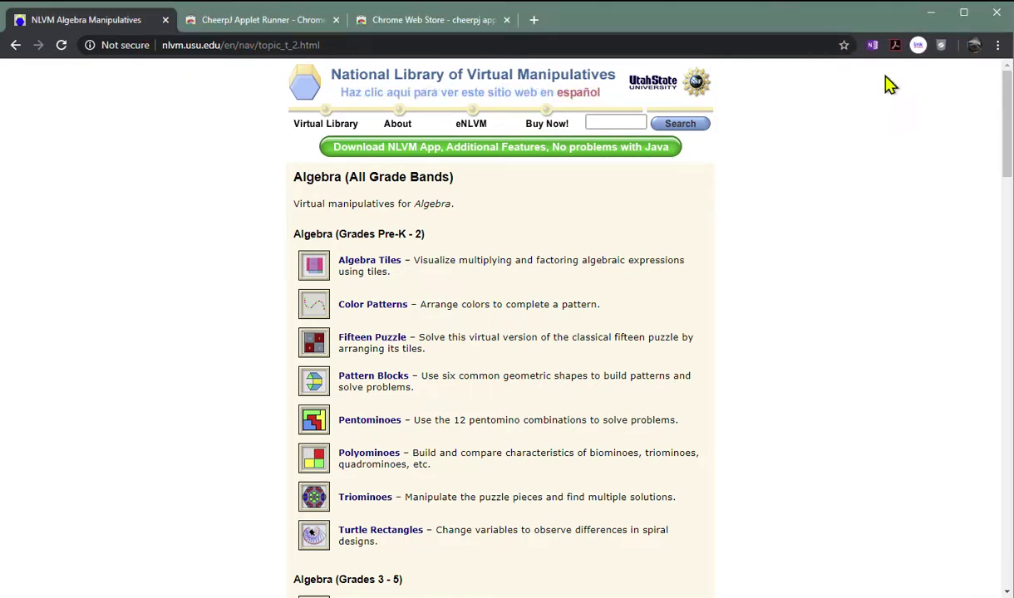
key("ctrl+2")
mouse_move(942, 26)
left_mouse_down()
mouse_move(952, 76)
mouse_move(949, 25)
left_mouse_up()
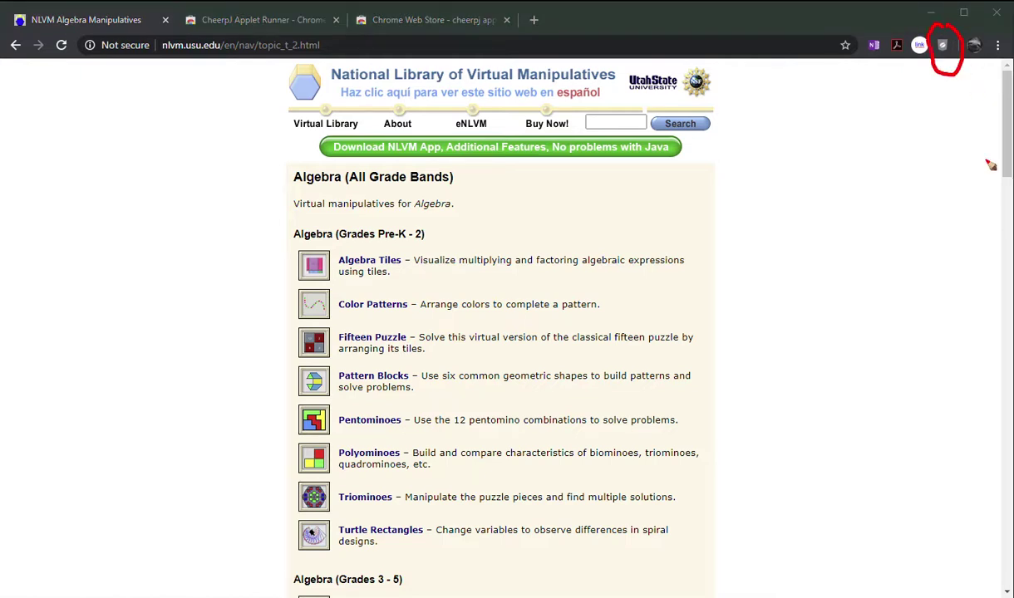
Run applets with the CheerpJ extension on the NLVM page and allow it to read and change data on nlvm.usu.edu.
left_click(941, 45)
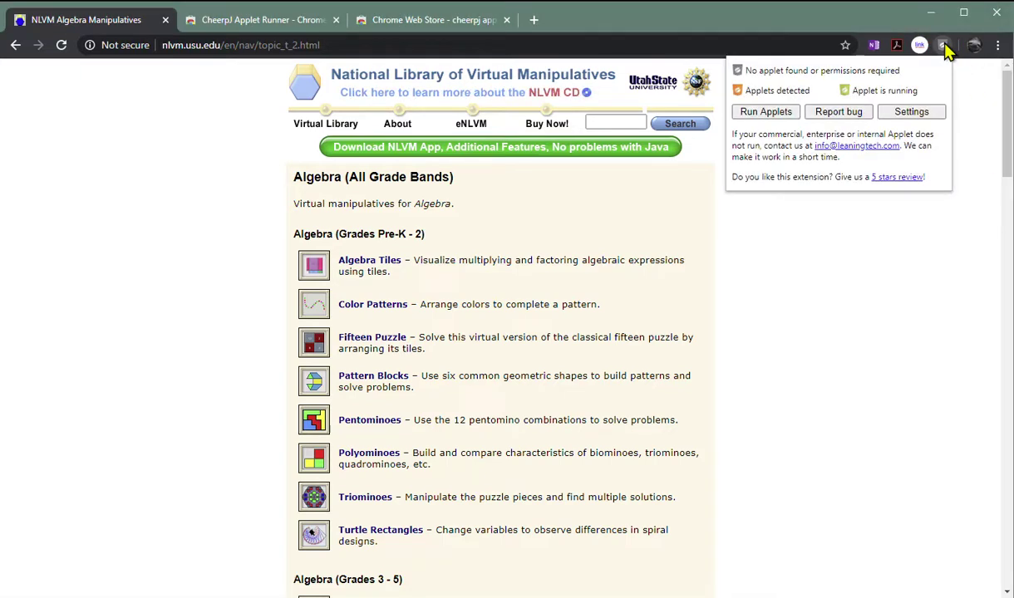
left_click(766, 114)
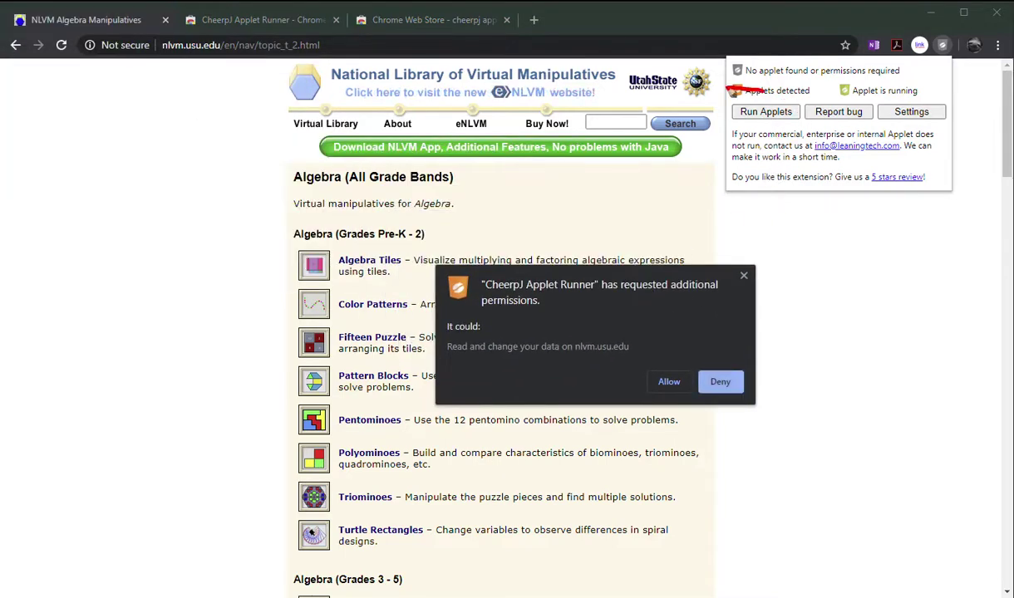
left_click_drag(762, 92, 760, 84)
mouse_move(571, 273)
left_mouse_down()
mouse_move(397, 279)
mouse_move(515, 407)
mouse_move(719, 391)
mouse_move(606, 270)
left_mouse_up()
mouse_move(556, 359)
left_mouse_down()
mouse_move(623, 359)
mouse_move(607, 368)
left_mouse_up()
mouse_move(679, 350)
left_mouse_down()
mouse_move(656, 360)
mouse_move(704, 389)
mouse_move(662, 351)
left_mouse_up()
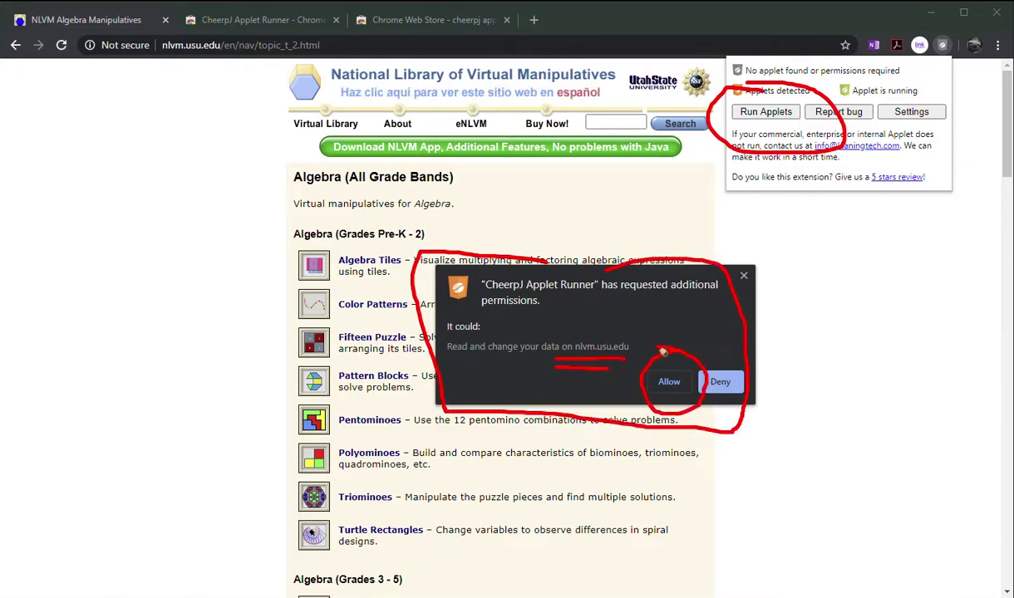
key("Escape")
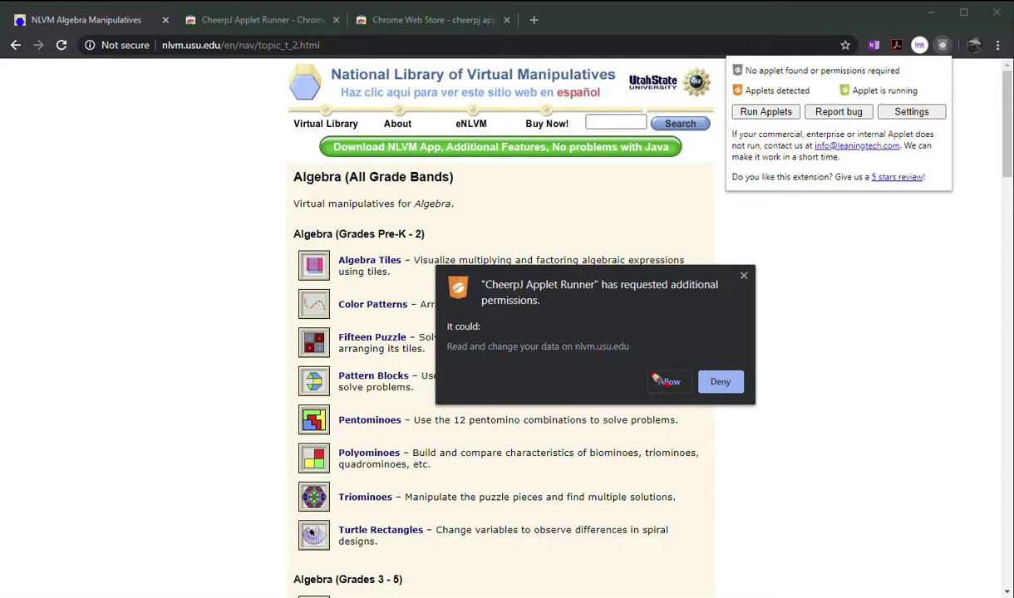
left_click(662, 384)
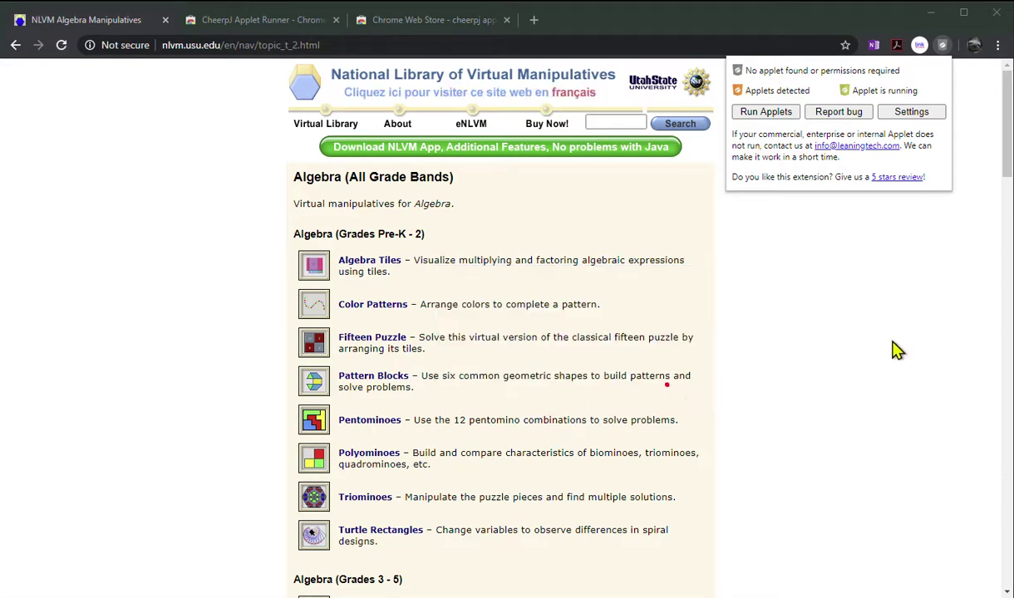
left_click(791, 273)
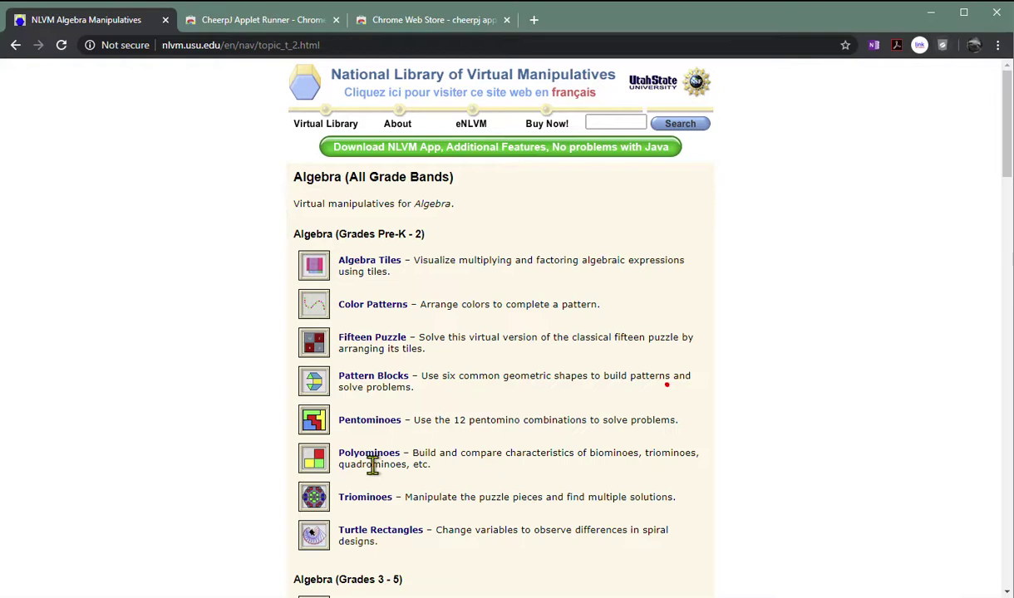
Load the Base Blocks manipulative from the Algebra (Grades 3 - 5) list with CheerpJ.
scroll(389, 441, "down", 5)
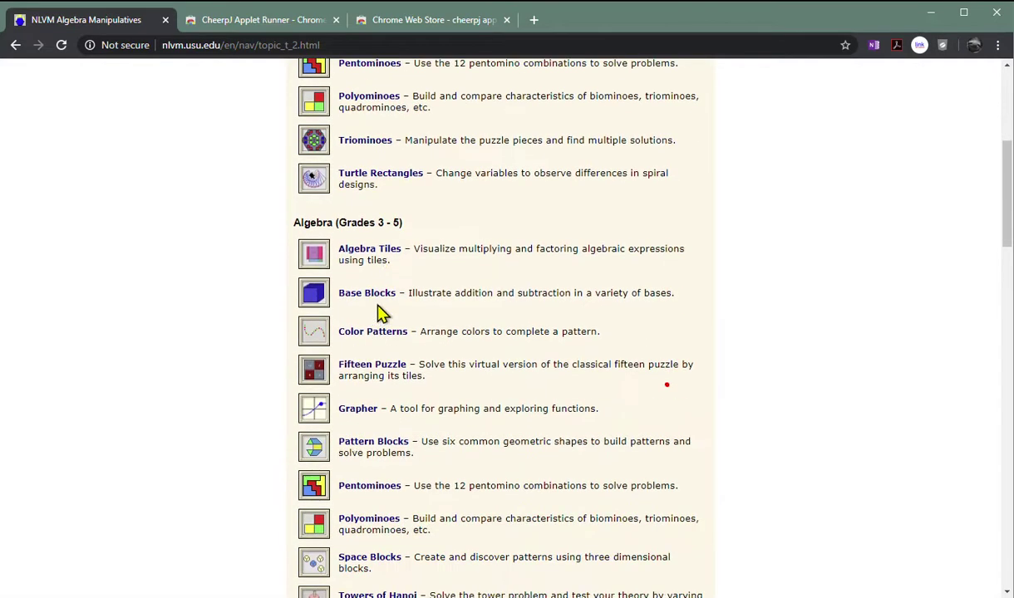
left_click(363, 295)
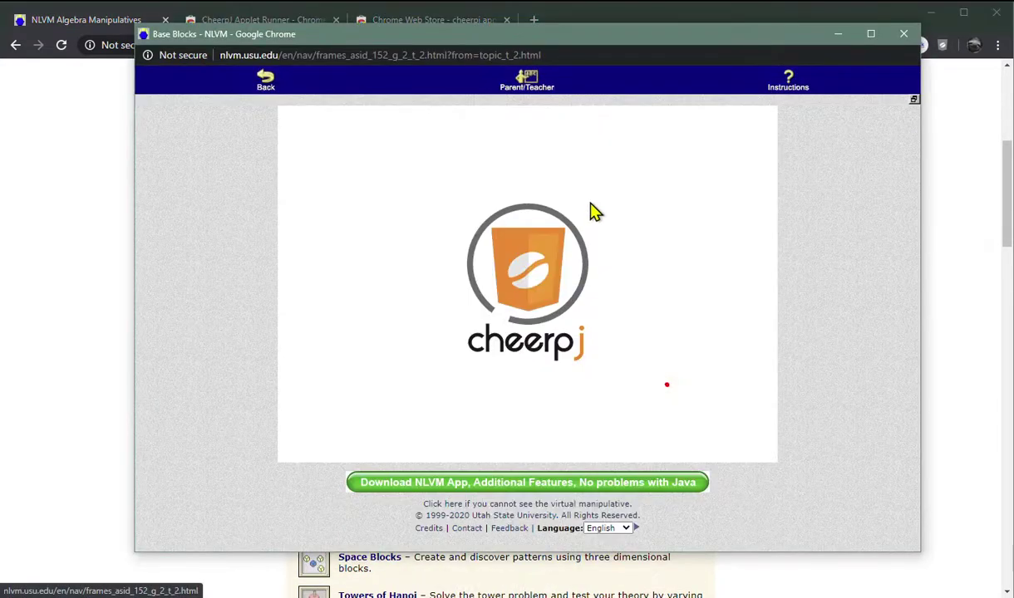
mouse_move(490, 192)
left_mouse_down()
mouse_move(667, 309)
mouse_move(472, 147)
left_mouse_up()
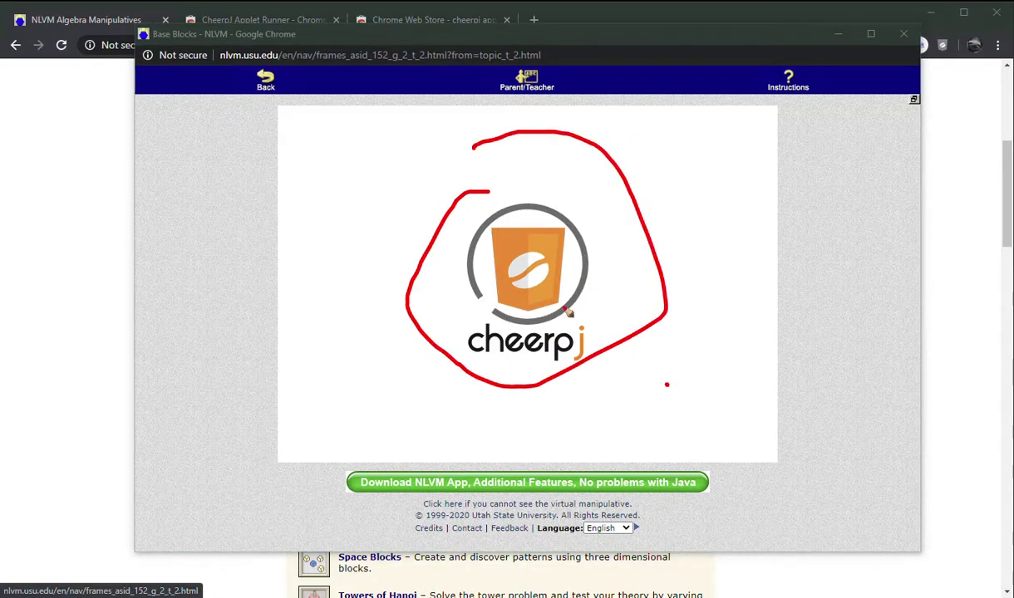
key("ctrl+shift+7")
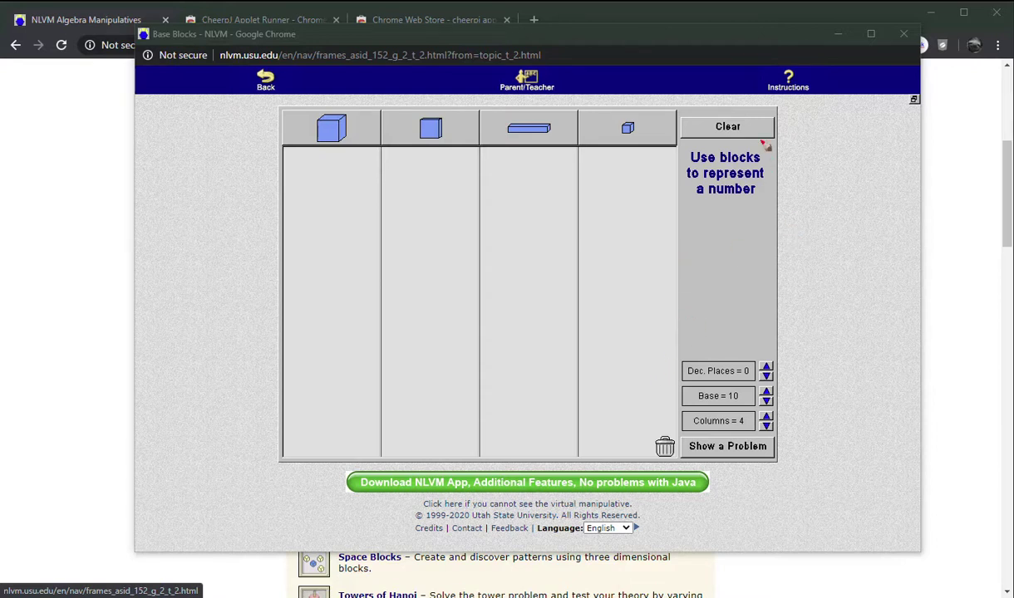
Represent the number 361 with base-10 blocks by adding three hundreds, six tens and one unit to the workspace.
left_click(523, 133)
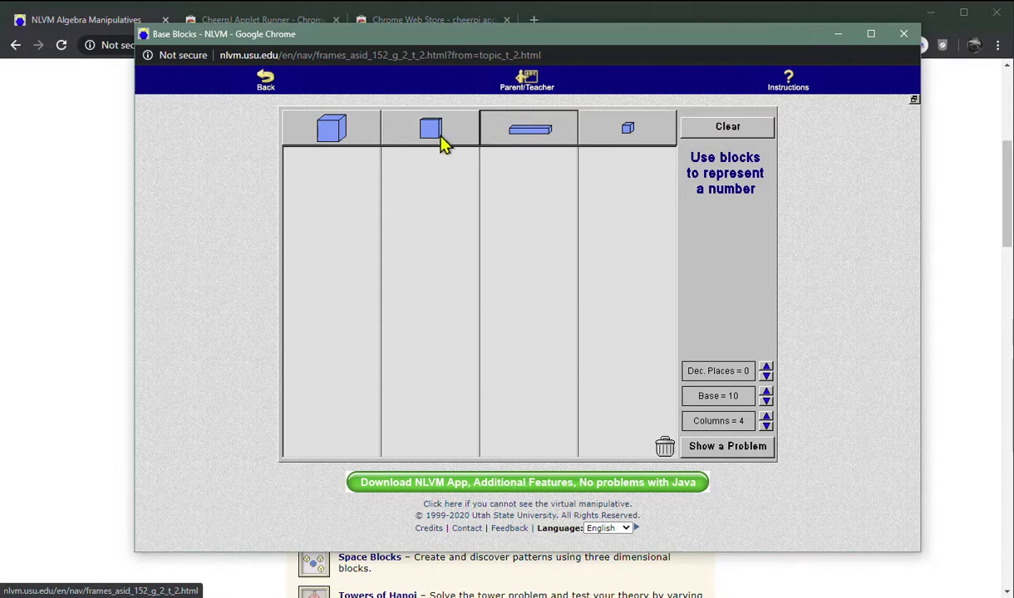
left_click(433, 133)
left_click(519, 131)
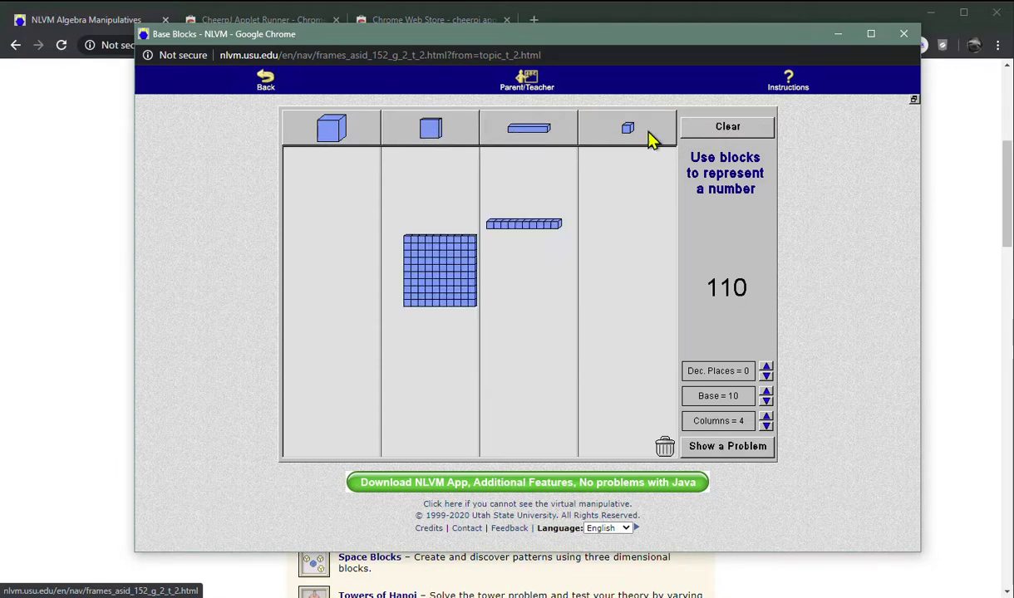
left_click(629, 133)
left_click(527, 131)
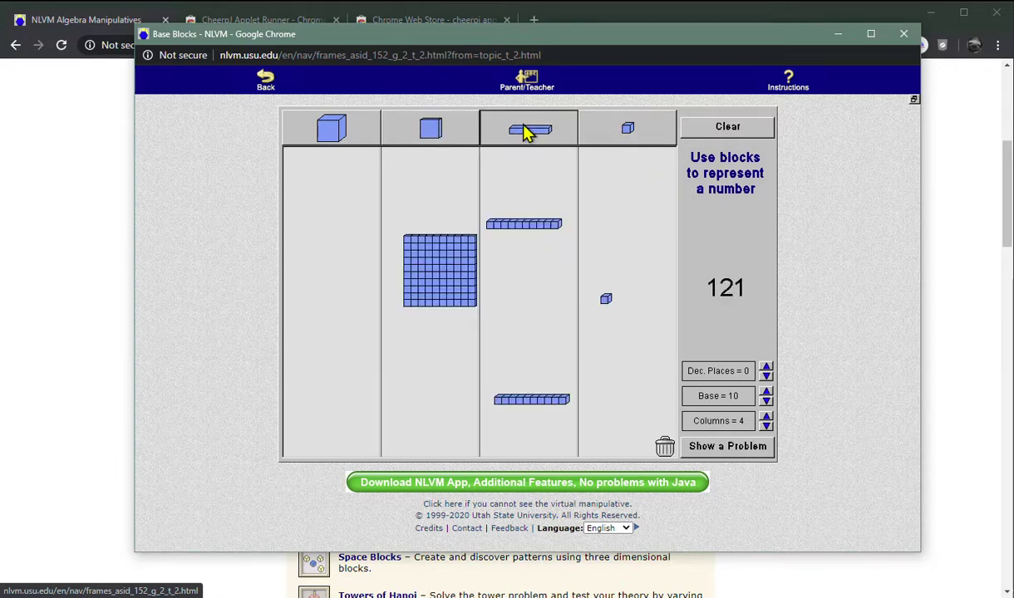
left_click(526, 130)
left_click(527, 130)
left_click(526, 130)
left_click(523, 133)
left_click(433, 131)
left_click(434, 131)
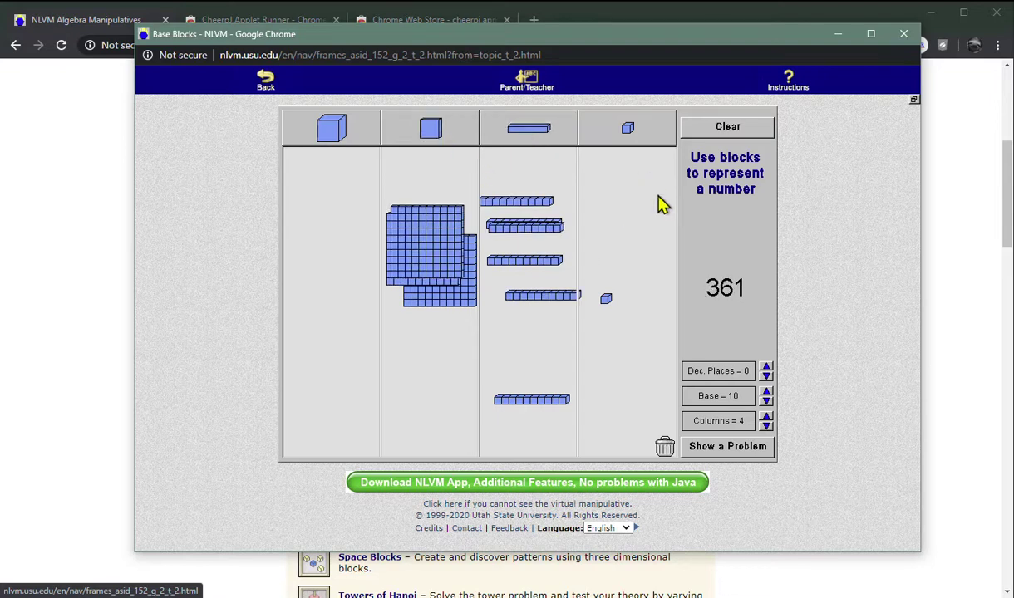
Close the Base Blocks window and return to the start of the Algebra manipulatives list.
left_click(901, 36)
scroll(415, 249, "up", 5)
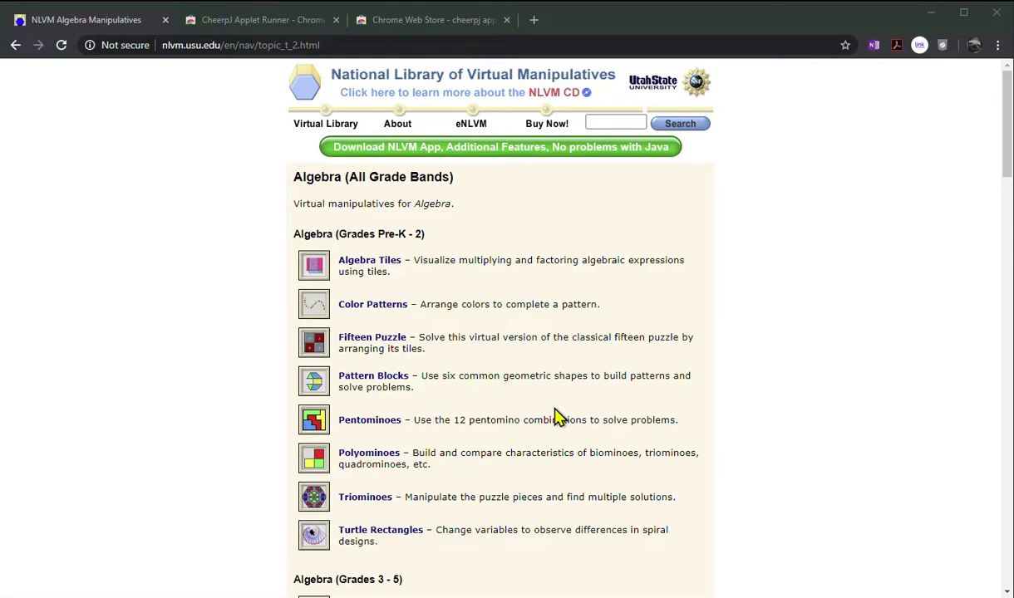
mouse_move(926, 157)
left_mouse_down()
mouse_move(943, 71)
mouse_move(934, 81)
mouse_move(924, 38)
mouse_move(960, 29)
left_mouse_up()
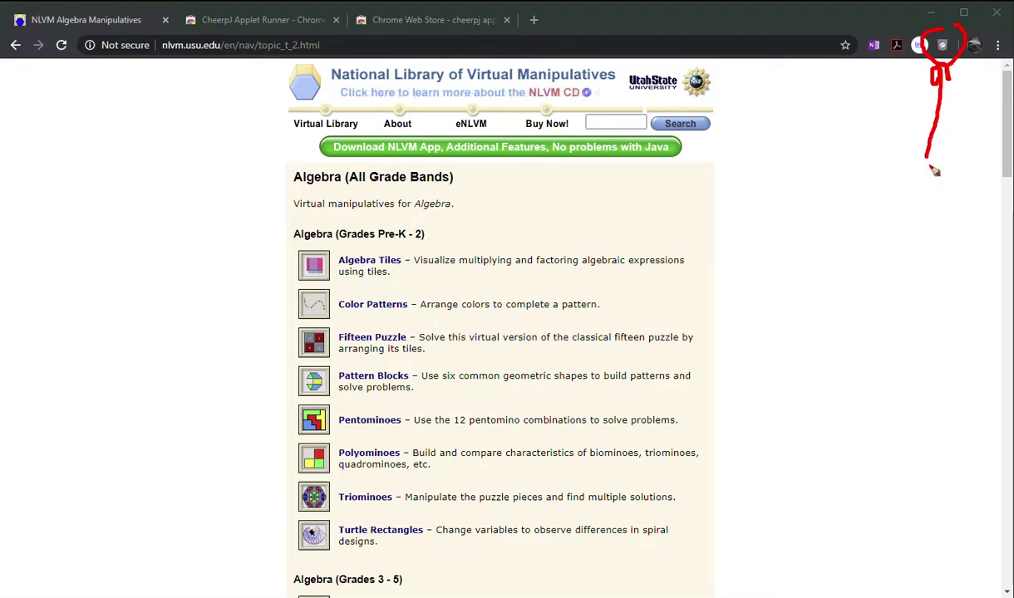
key("Escape")
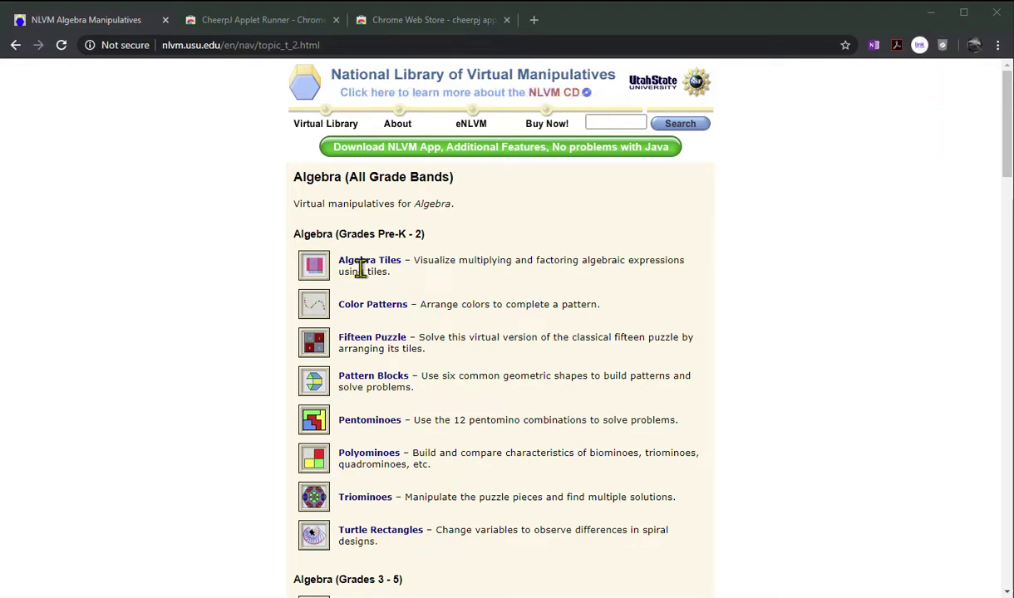